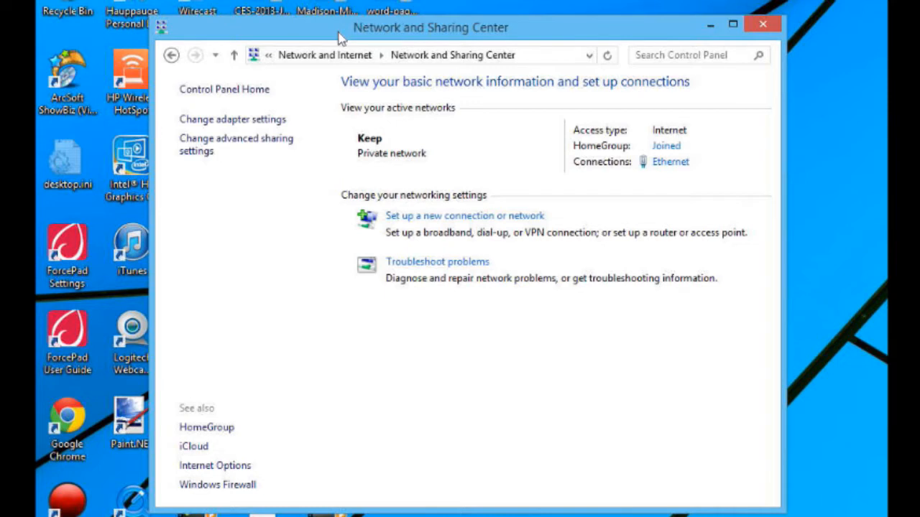
Step: Open the Internet Protocol Version 4 (TCP/IPv4) properties of the Ethernet connection from the Network and Sharing Center
left_click(261, 90)
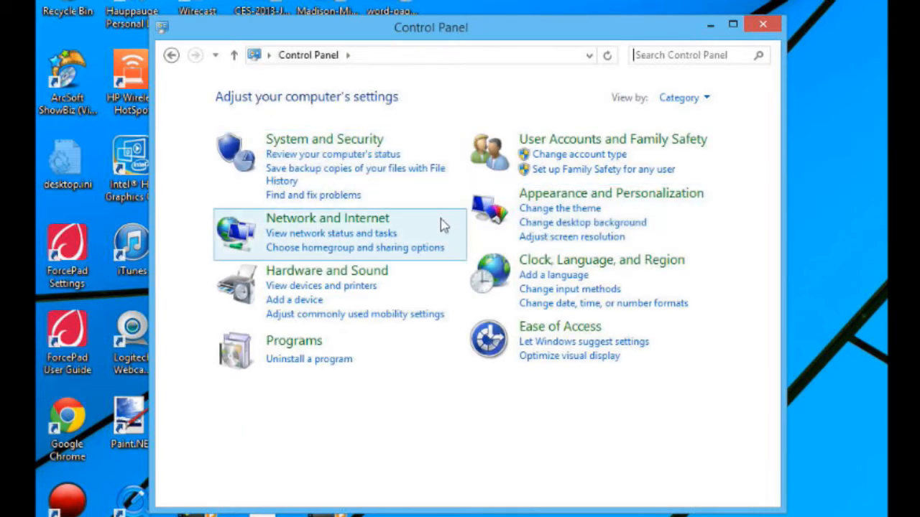
left_click(367, 237)
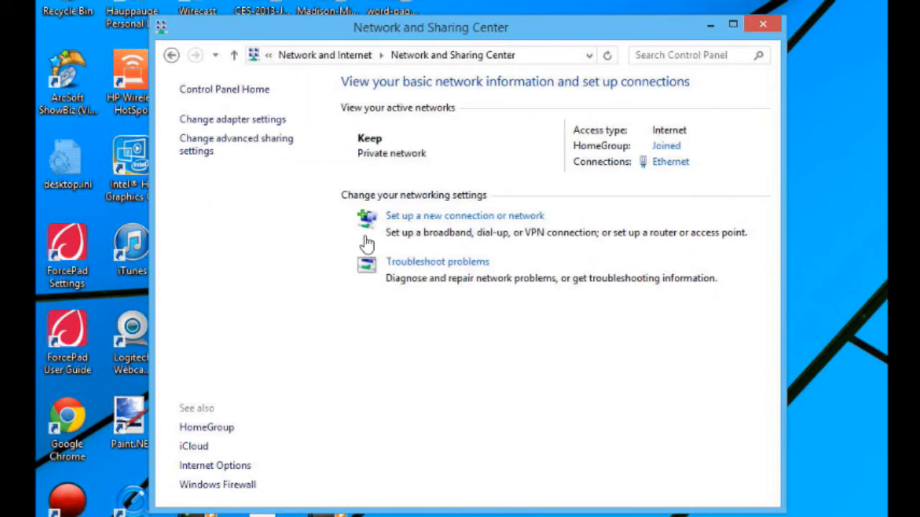
left_click(670, 162)
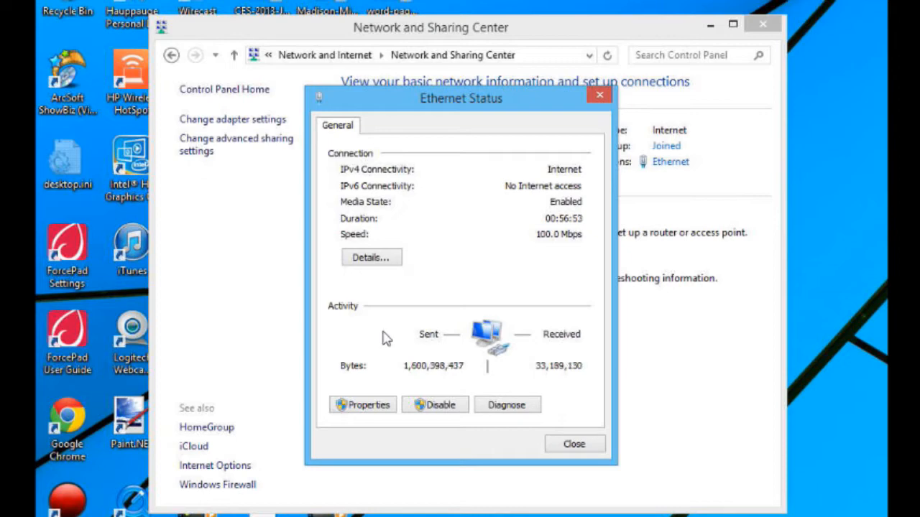
left_click(380, 407)
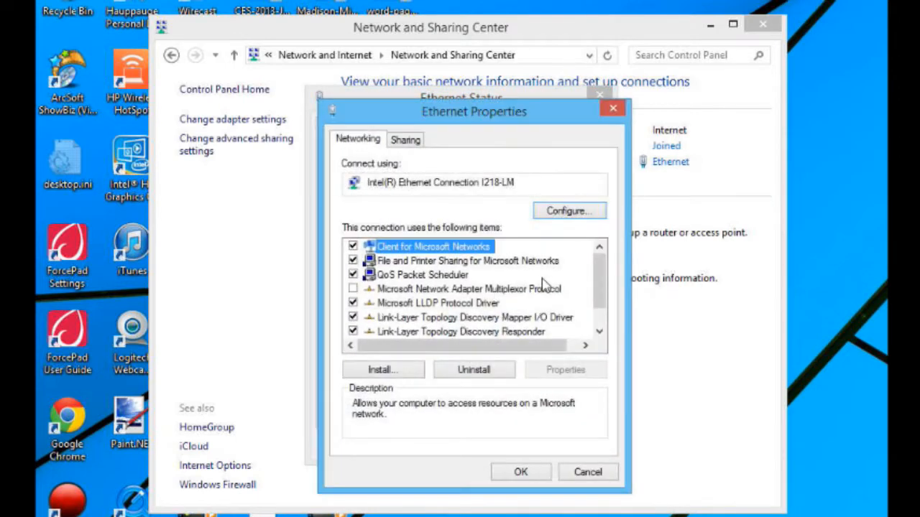
scroll(534, 294, "down", 1)
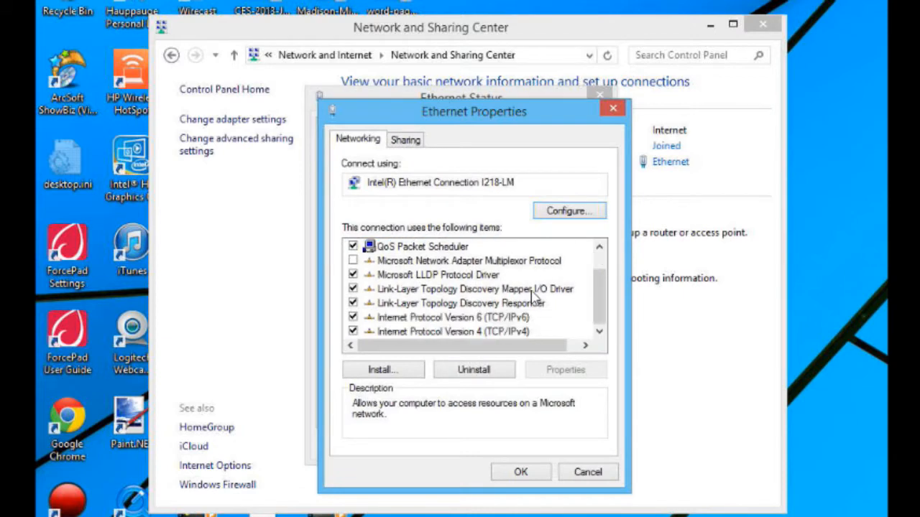
left_click(420, 333)
double_click(420, 333)
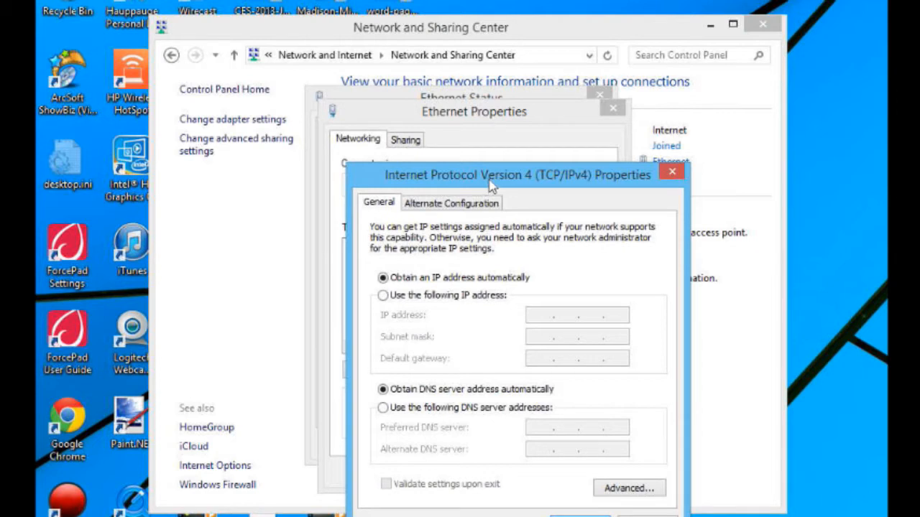
left_click_drag(492, 186, 492, 112)
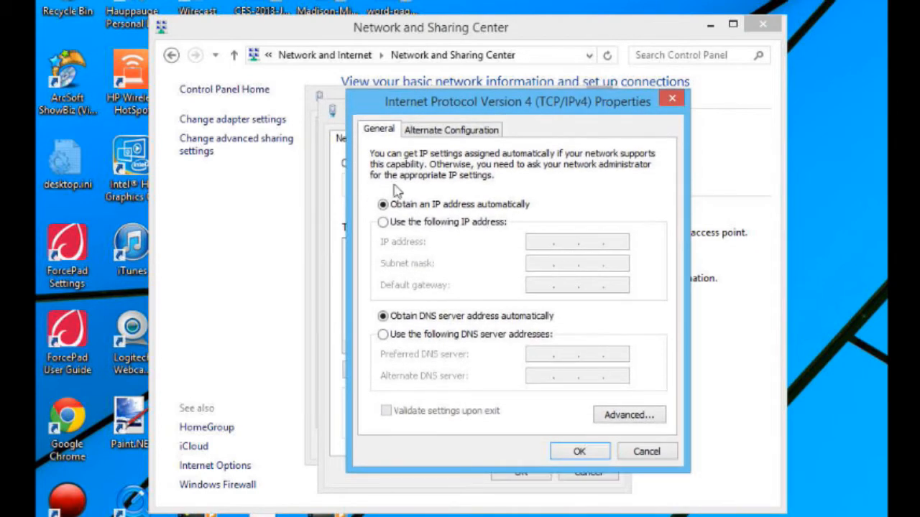
Step: Assign the Ethernet connection the static IP address 10.15.8.1 with subnet mask 255.255.255.0
left_click(383, 222)
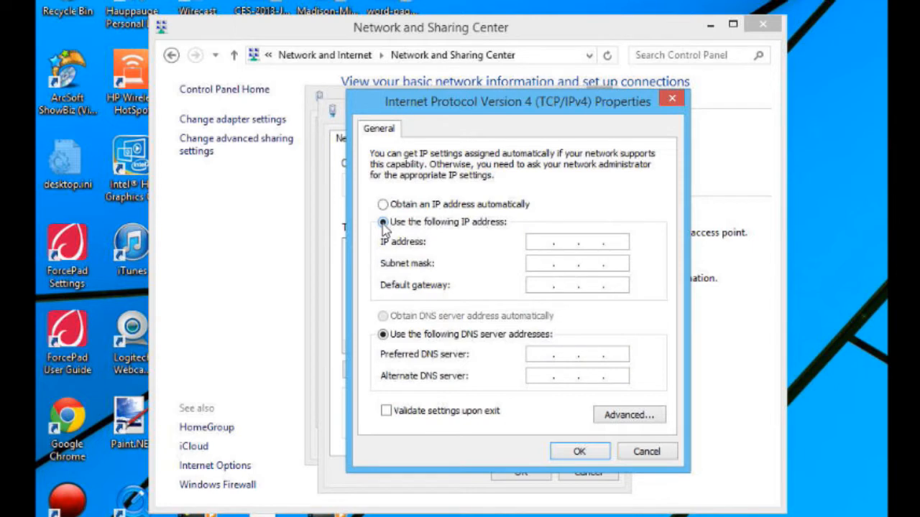
left_click(546, 245)
type("10.15.8.1")
left_click(540, 263)
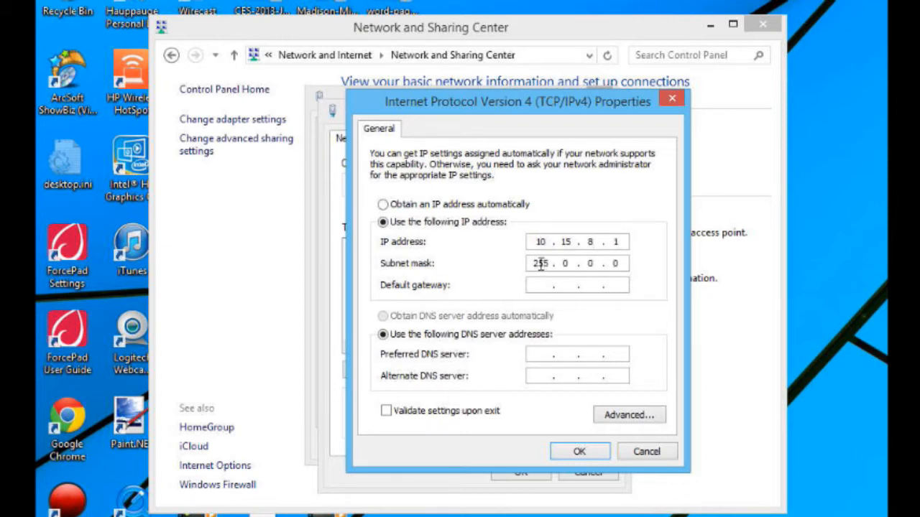
key("Right")
key("Right")
key("Right")
key("Right")
type("255 . 255")
Step: Review the advanced TCP/IP settings, including DNS, WINS and the form for adding an IP address, and leave without saving
left_click(628, 415)
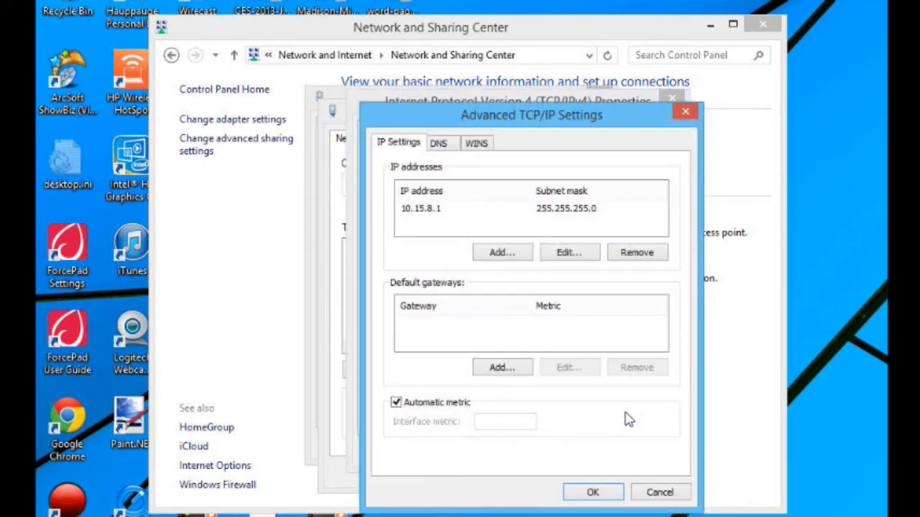
left_click(439, 146)
left_click(466, 146)
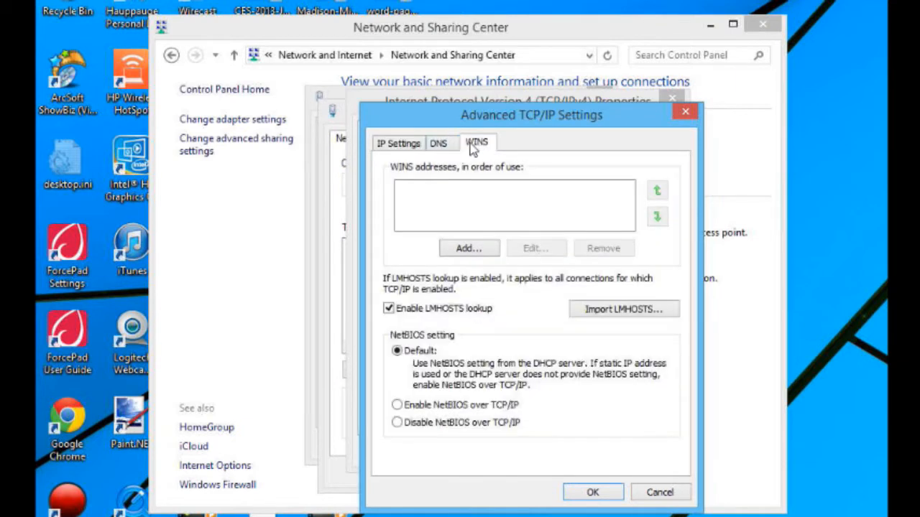
left_click(397, 145)
left_click(512, 256)
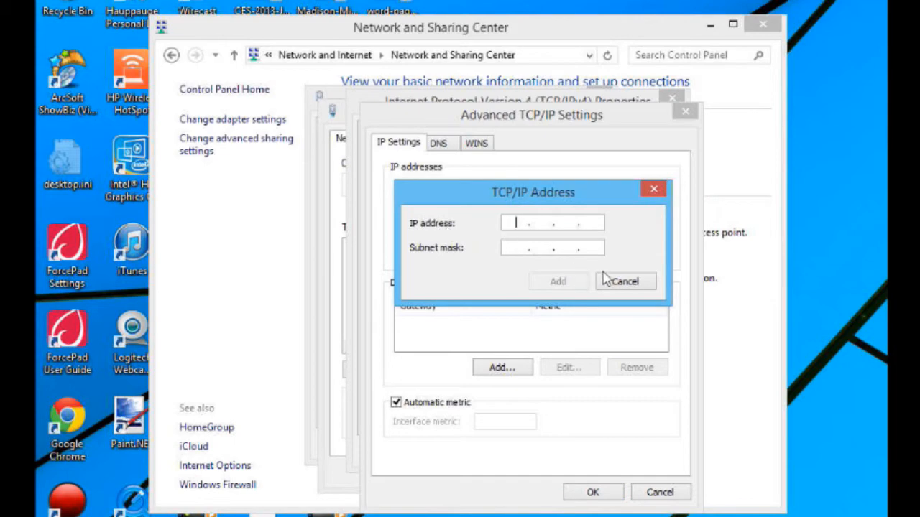
left_click(623, 281)
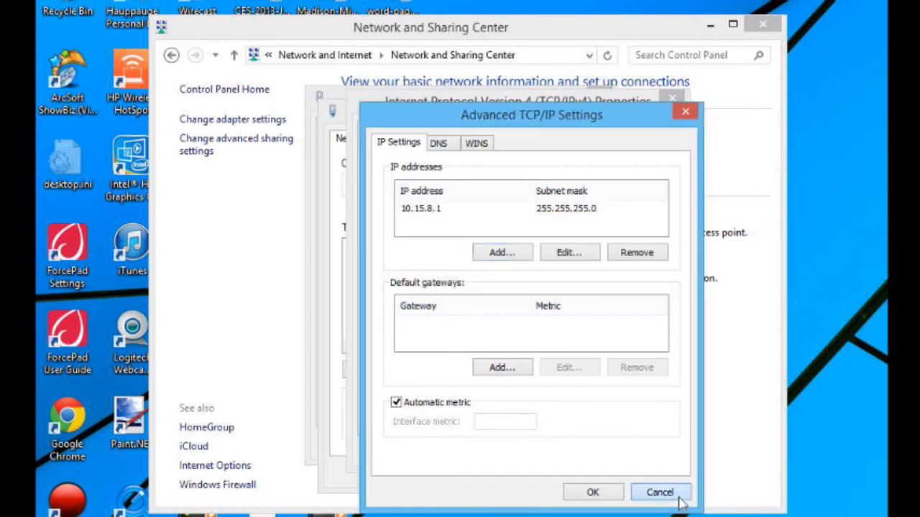
left_click(676, 496)
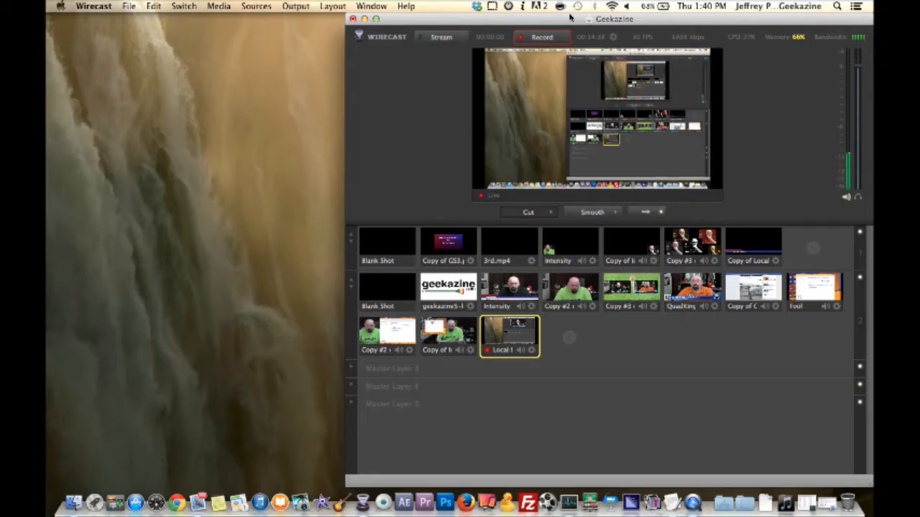
Step: Switch to the Mac's Network preferences and show the Ethernet connection's settings
left_click(612, 7)
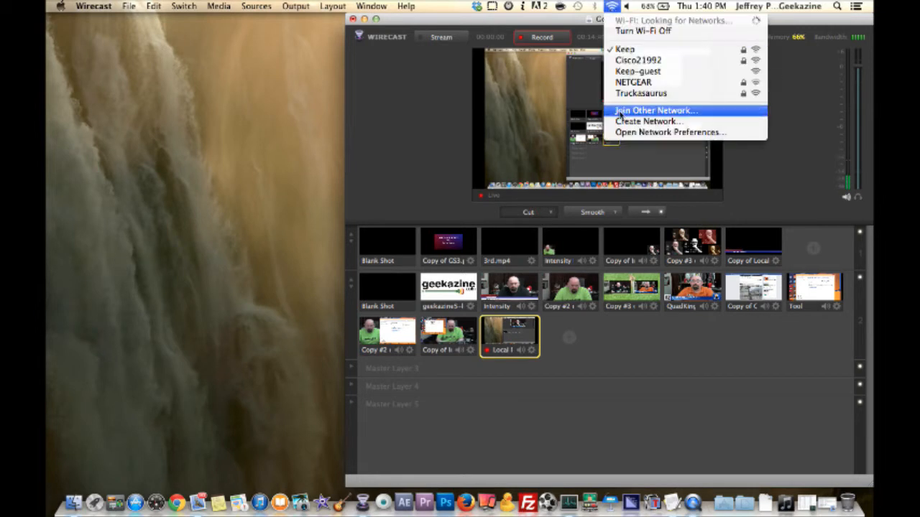
left_click(636, 132)
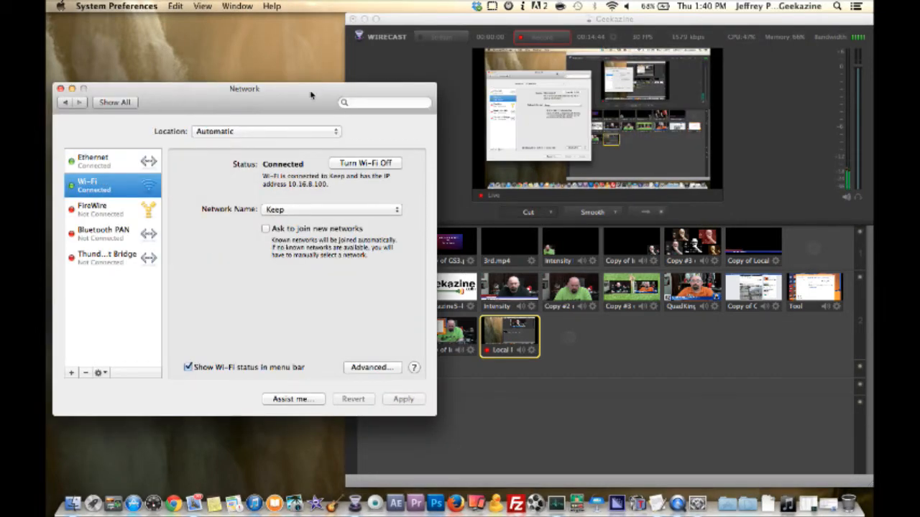
left_click_drag(310, 95, 503, 90)
left_click(282, 158)
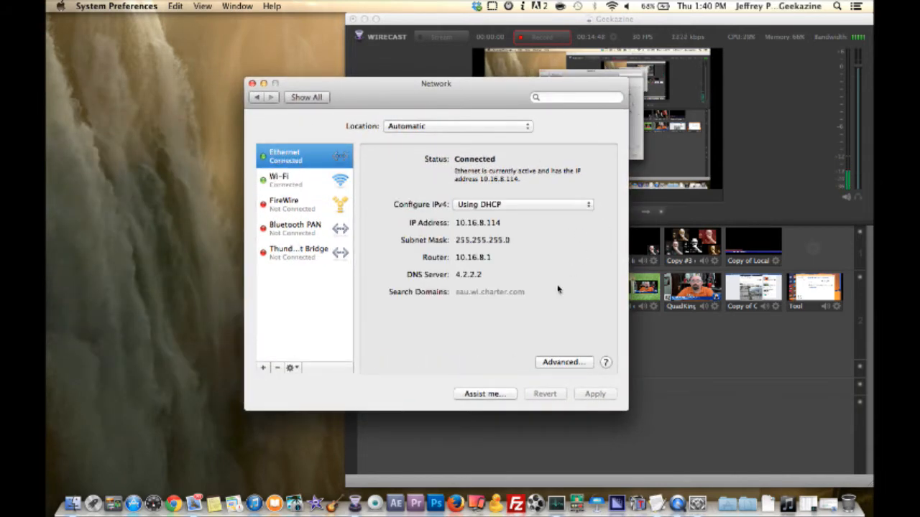
Step: Examine the IPv4 configuration methods in the Mac's advanced Ethernet settings, then cancel and close the Network preferences
left_click(561, 363)
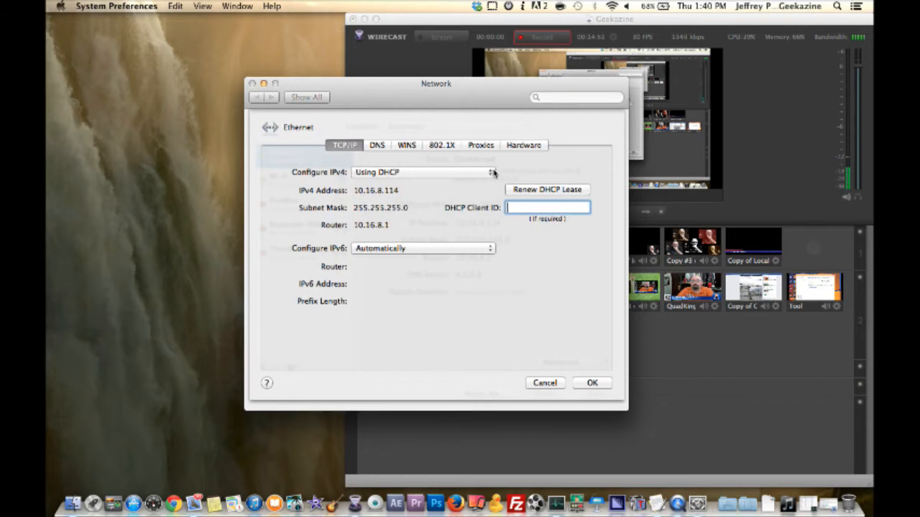
left_click(493, 172)
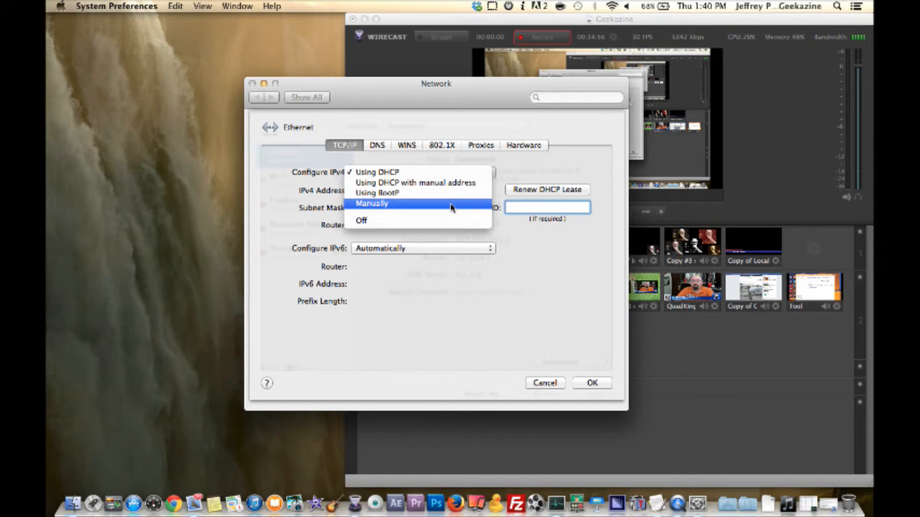
left_click(581, 259)
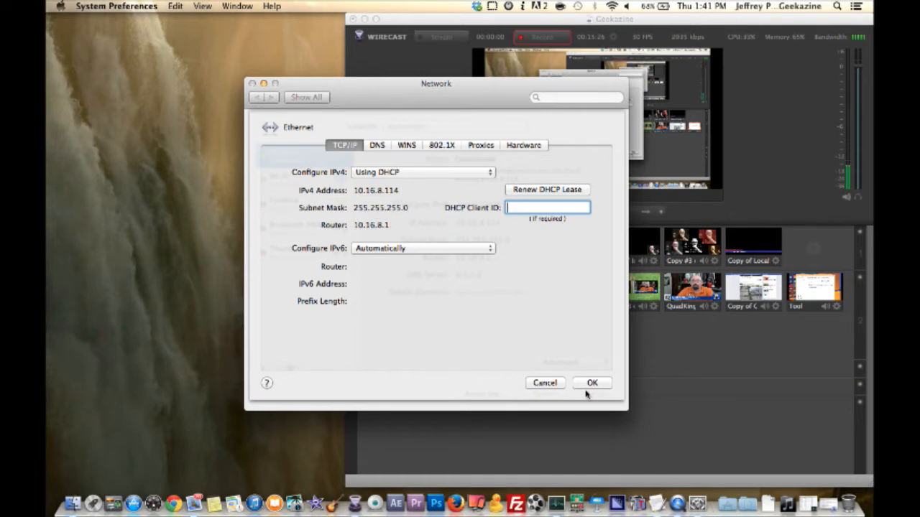
left_click(547, 383)
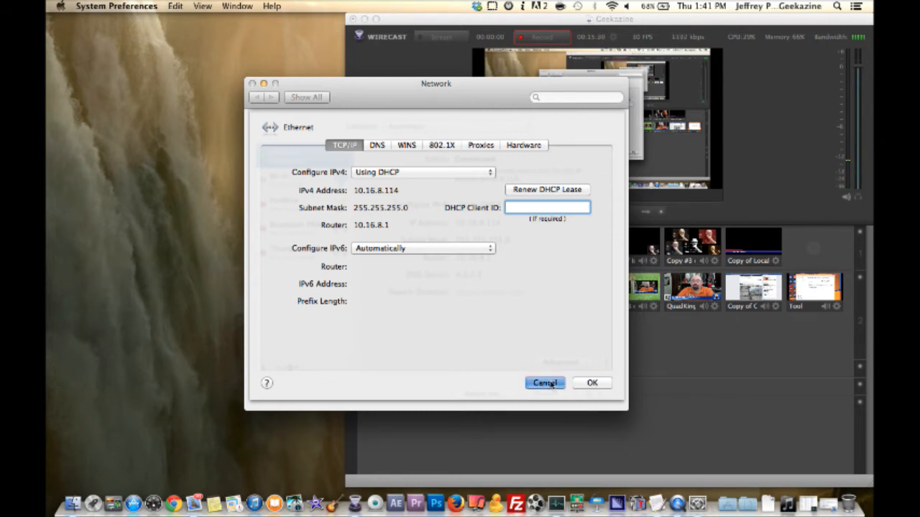
left_click(252, 84)
Step: Switch to Wirecast and put the webcam inset shot and the Tool shot live
left_click(577, 248)
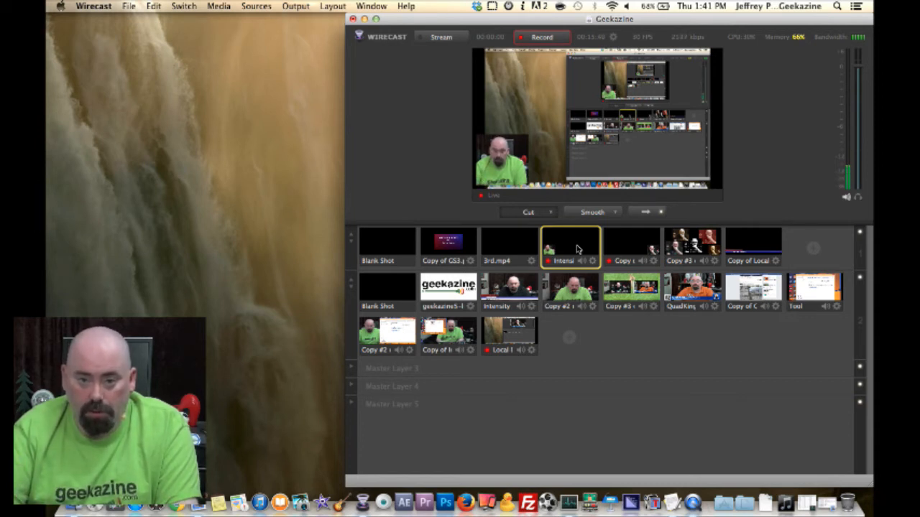
left_click(815, 298)
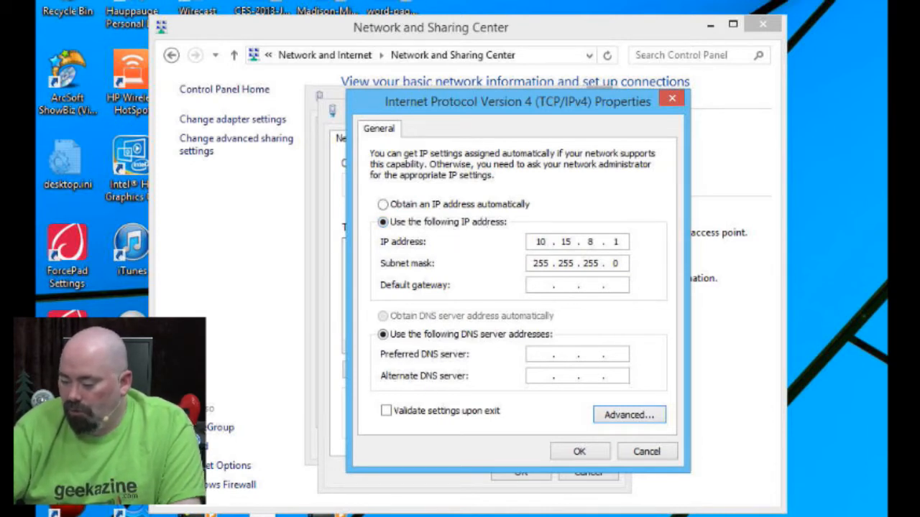
Step: Bring up the screen capture utility's window on the Windows desktop and check its File and Help commands
left_click(367, 516)
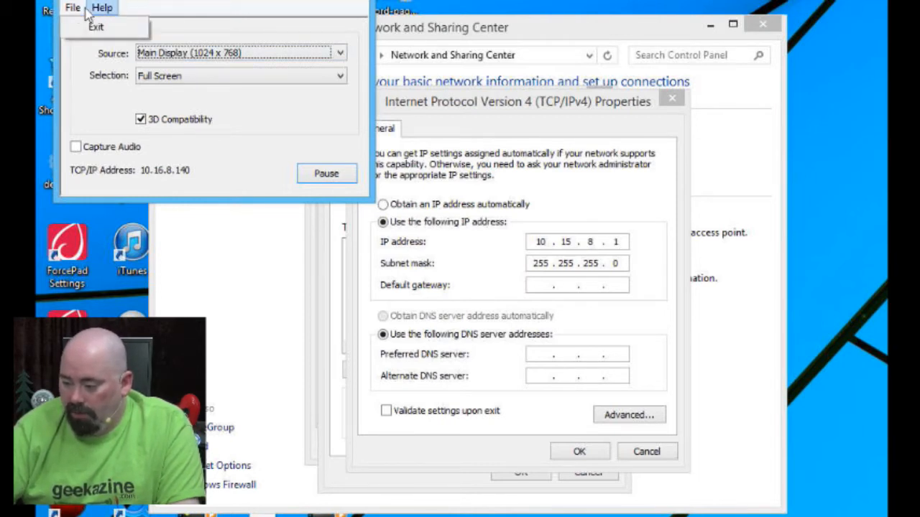
mouse_move(101, 13)
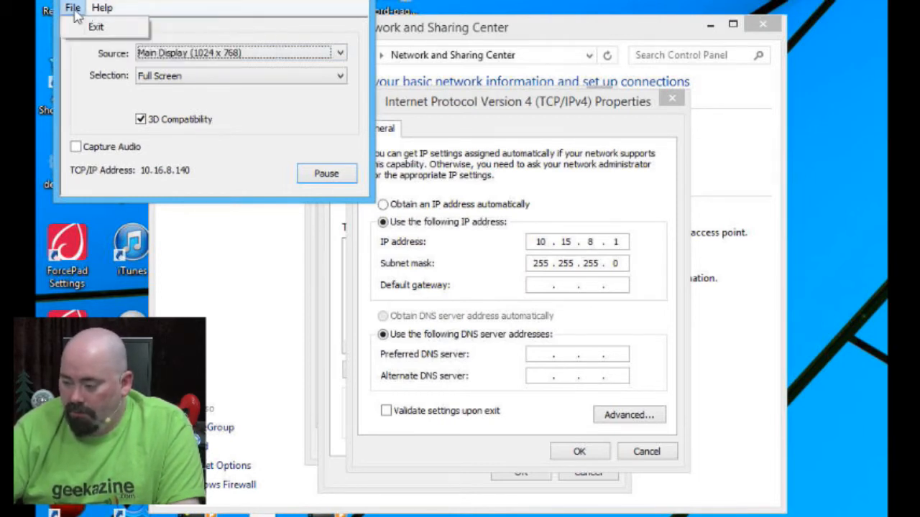
left_click(148, 0)
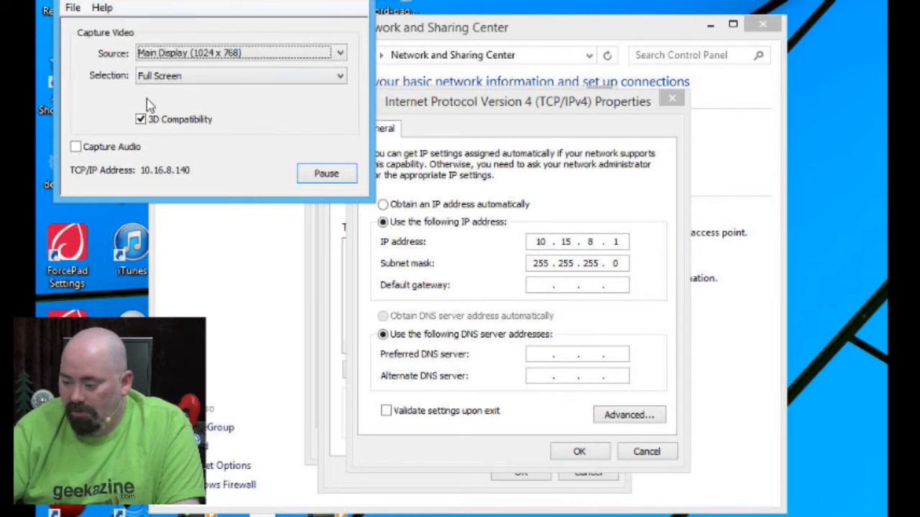